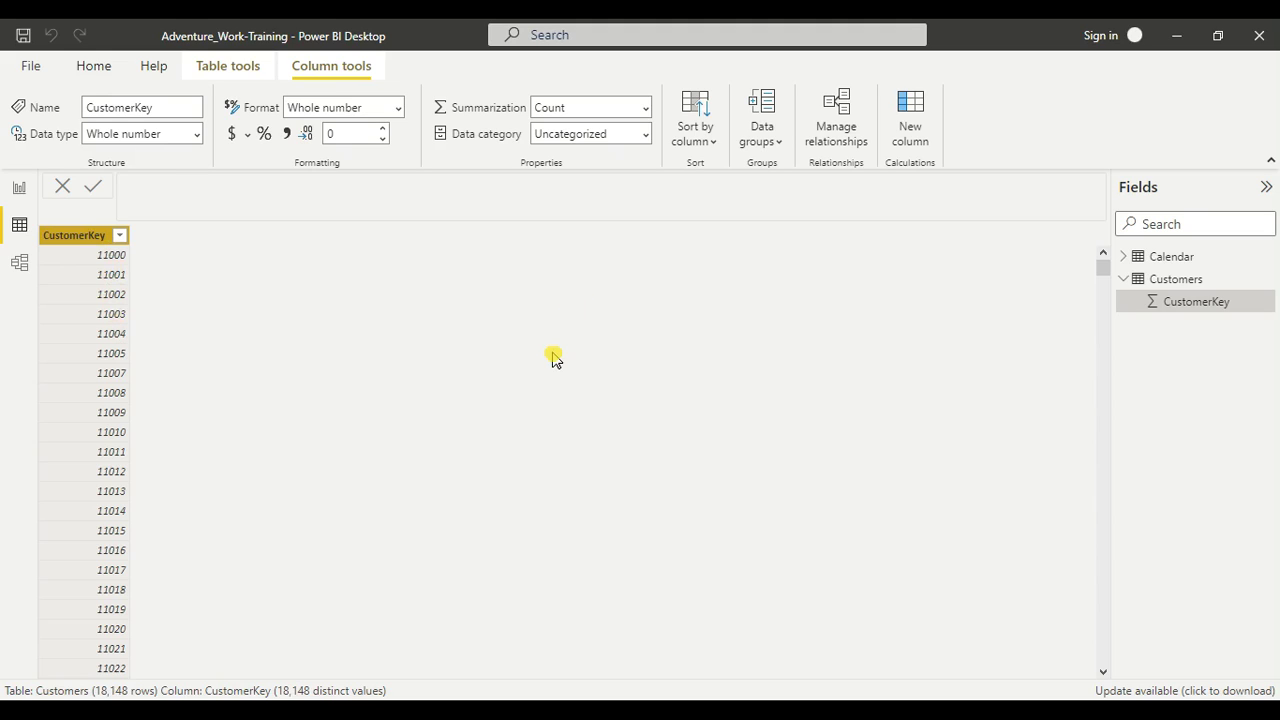
Add a new Customers column and start its formula as 'Cust.key new = RIGHT('
{"action": "left_click", "coordinate": [914, 112]}
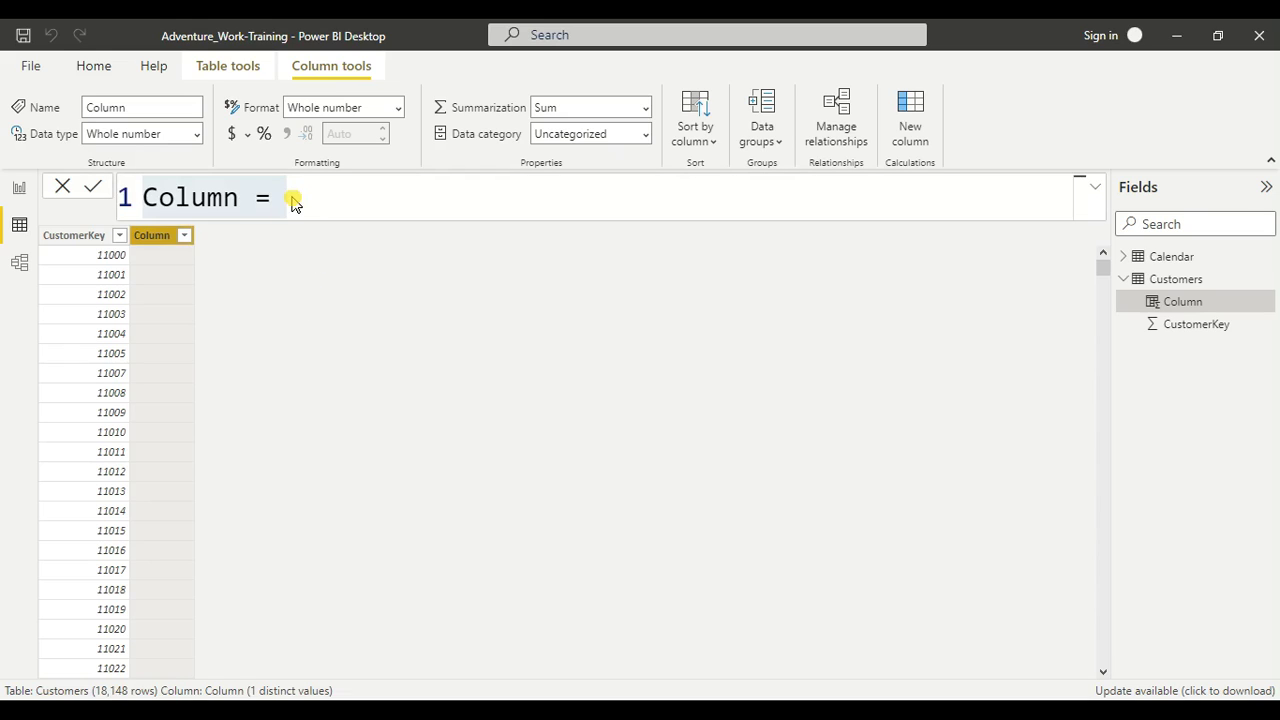
{"action": "left_click", "coordinate": [293, 197]}
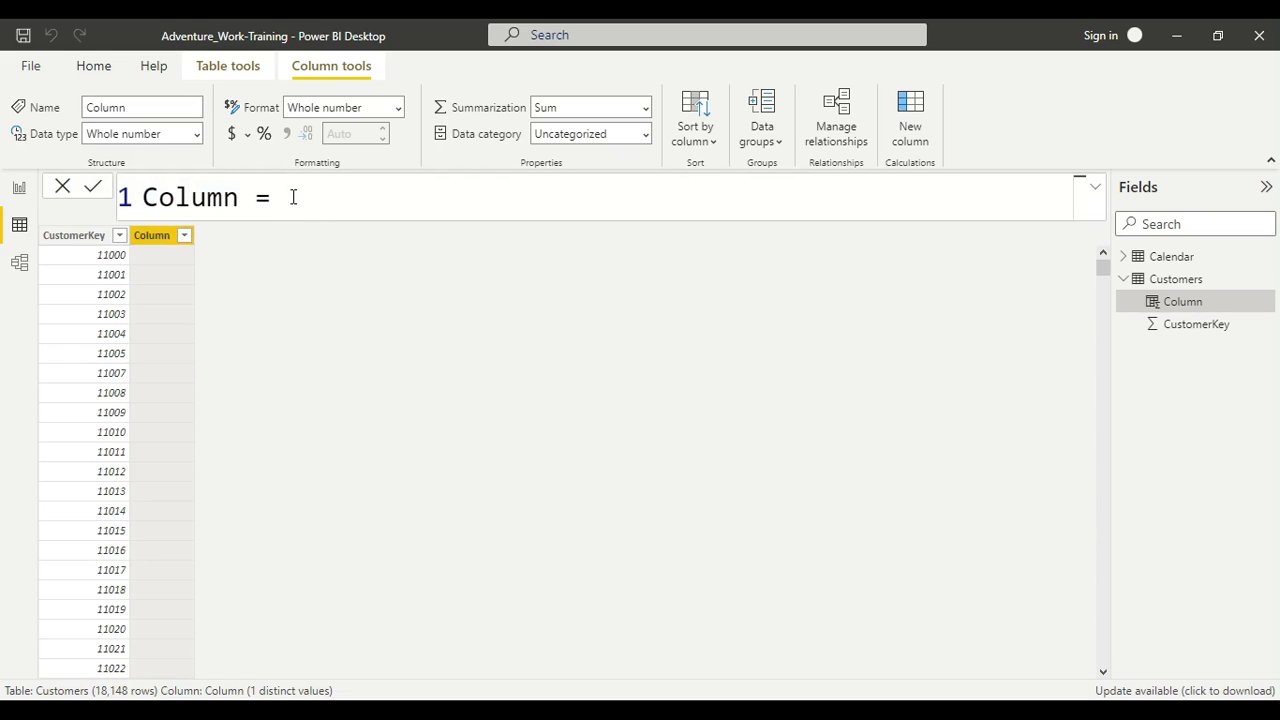
{"action": "key", "text": "BackSpace"}
{"action": "key", "text": "BackSpace"}
{"action": "key", "text": "BackSpace"}
{"action": "key", "text": "BackSpace"}
{"action": "key", "text": "BackSpace"}
{"action": "key", "text": "BackSpace"}
{"action": "key", "text": "BackSpace"}
{"action": "key", "text": "BackSpace"}
{"action": "key", "text": "BackSpace"}
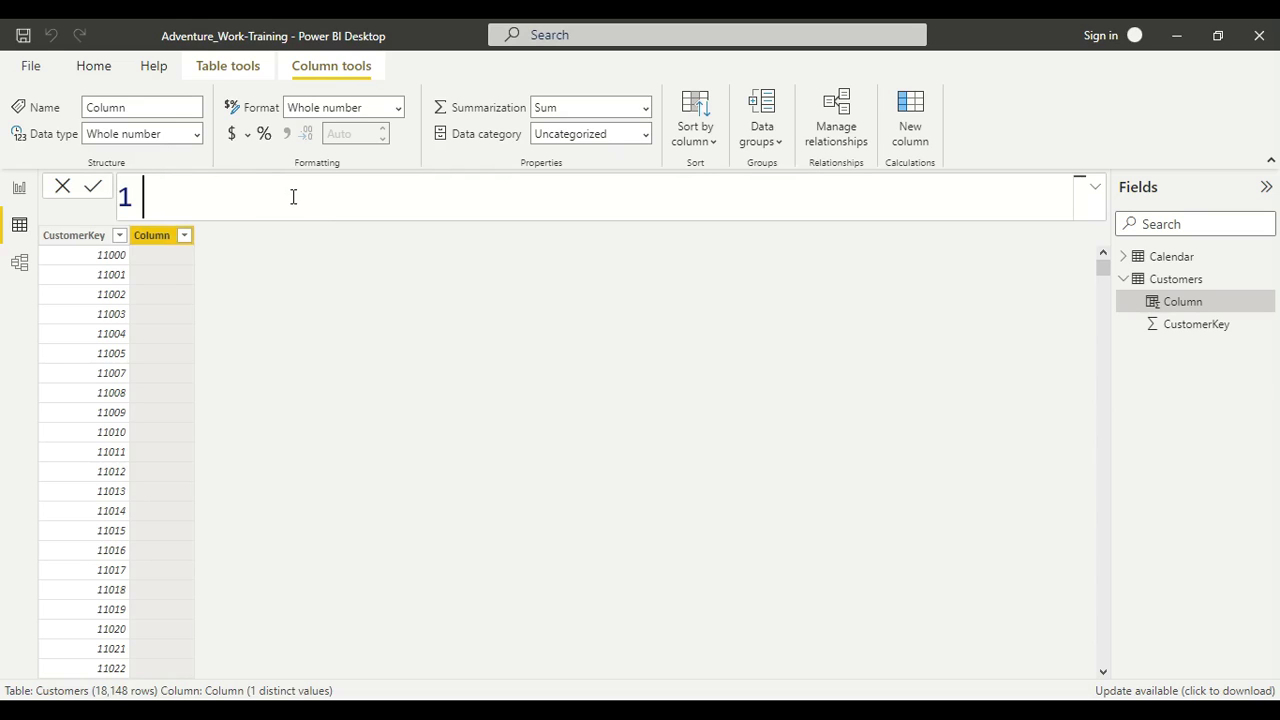
{"action": "type", "text": "La"}
{"action": "type", "text": "st"}
{"action": "key", "text": "BackSpace"}
{"action": "key", "text": "BackSpace"}
{"action": "key", "text": "BackSpace"}
{"action": "type", "text": "C"}
{"action": "type", "text": "ust."}
{"action": "type", "text": "key"}
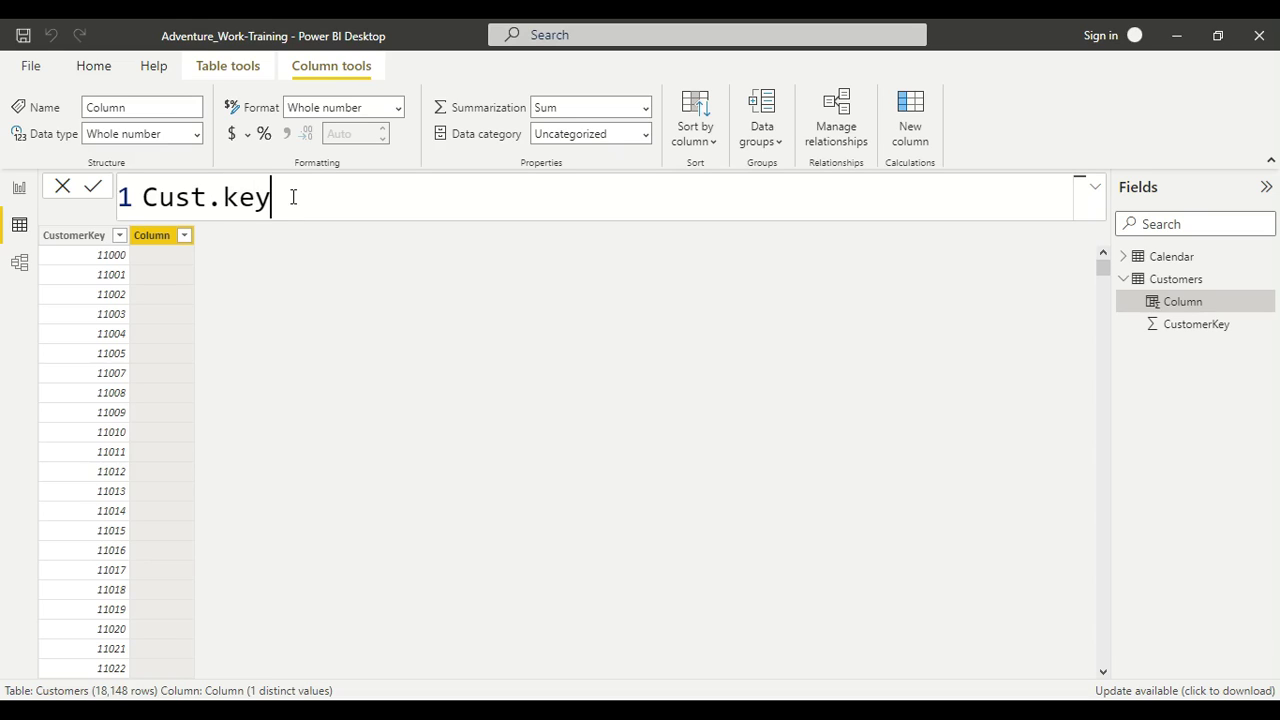
{"action": "type", "text": " n"}
{"action": "type", "text": "ew ="}
{"action": "type", "text": " right"}
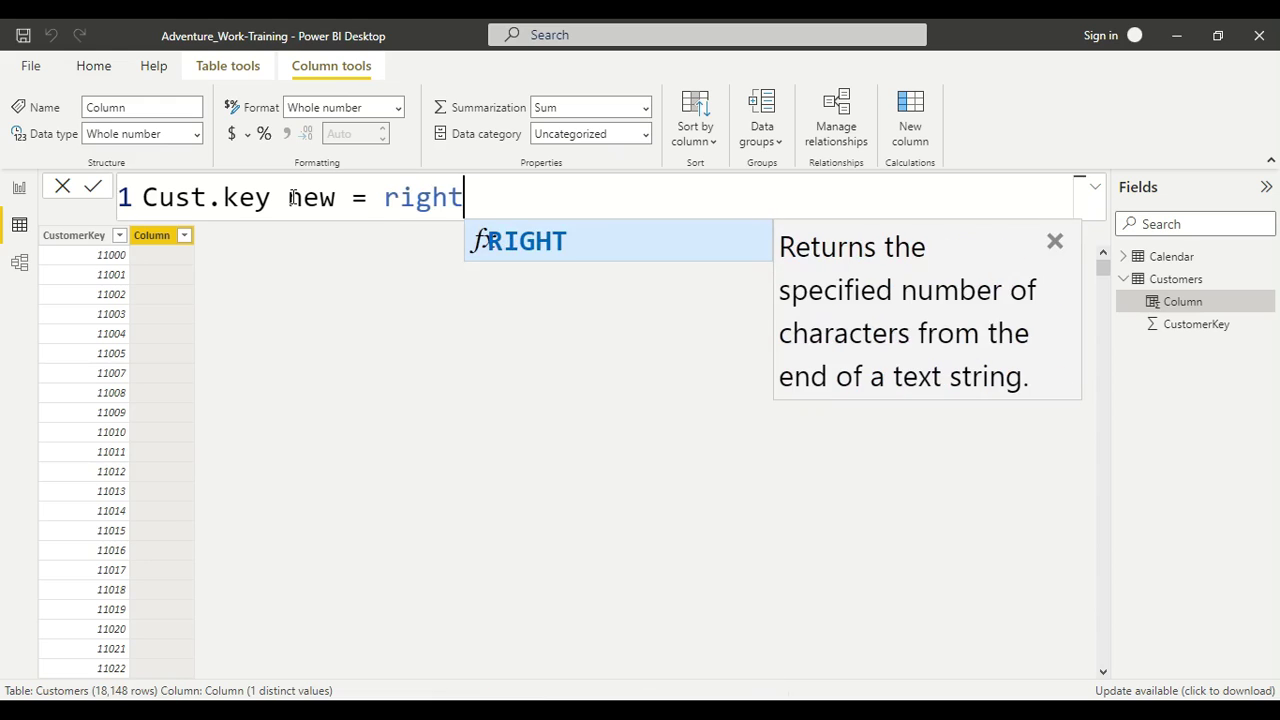
{"action": "key", "text": "Tab"}
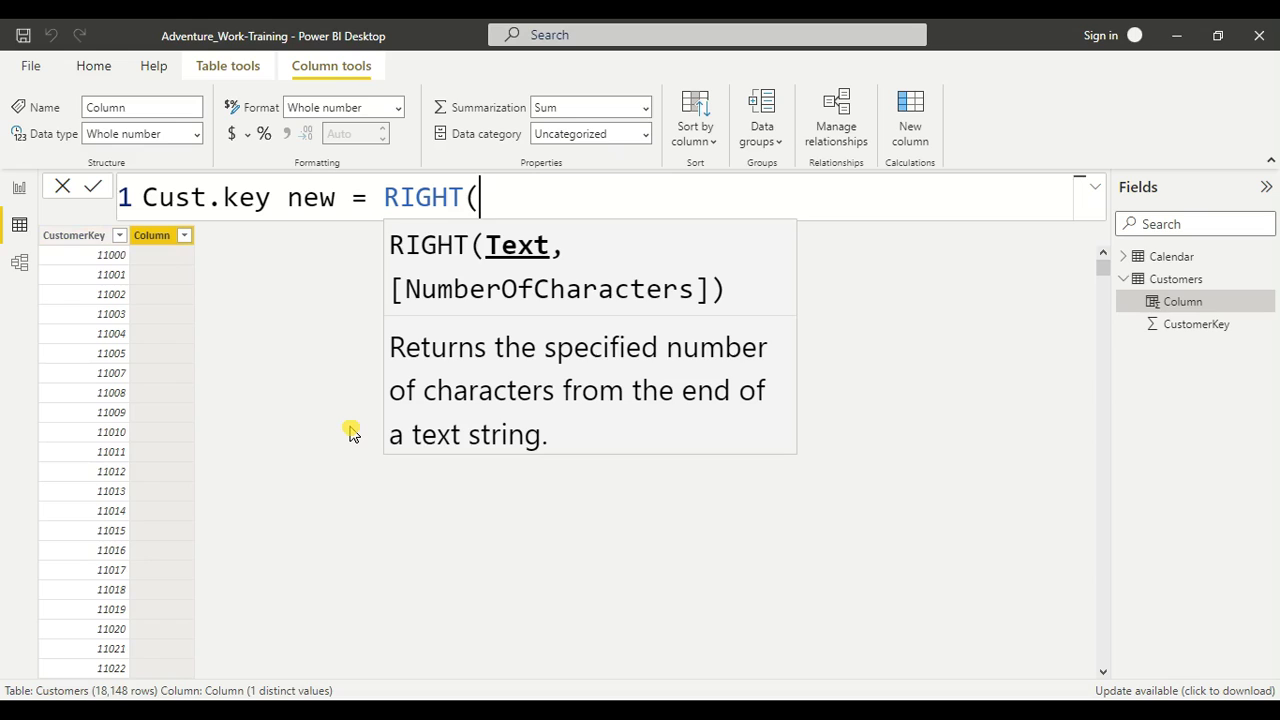
Finish the formula as RIGHT([CustomerKey]) and commit the column
{"action": "type", "text": "[cus"}
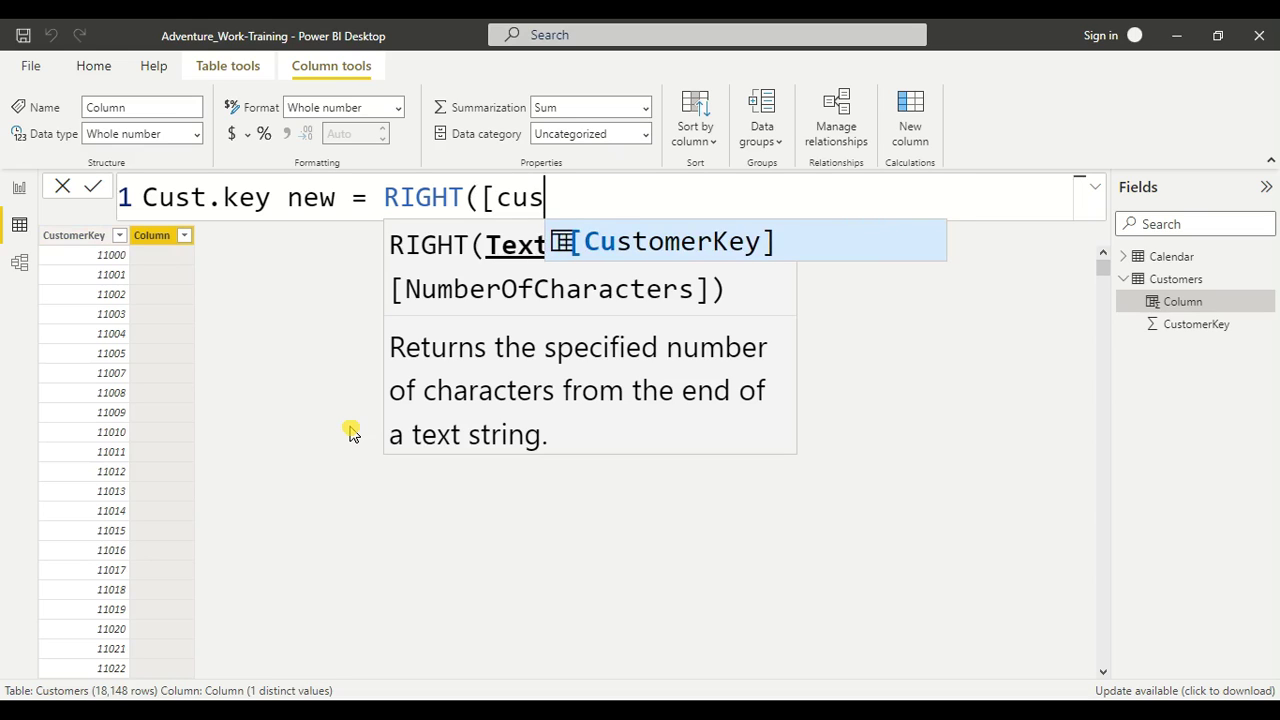
{"action": "type", "text": "t"}
{"action": "key", "text": "Tab"}
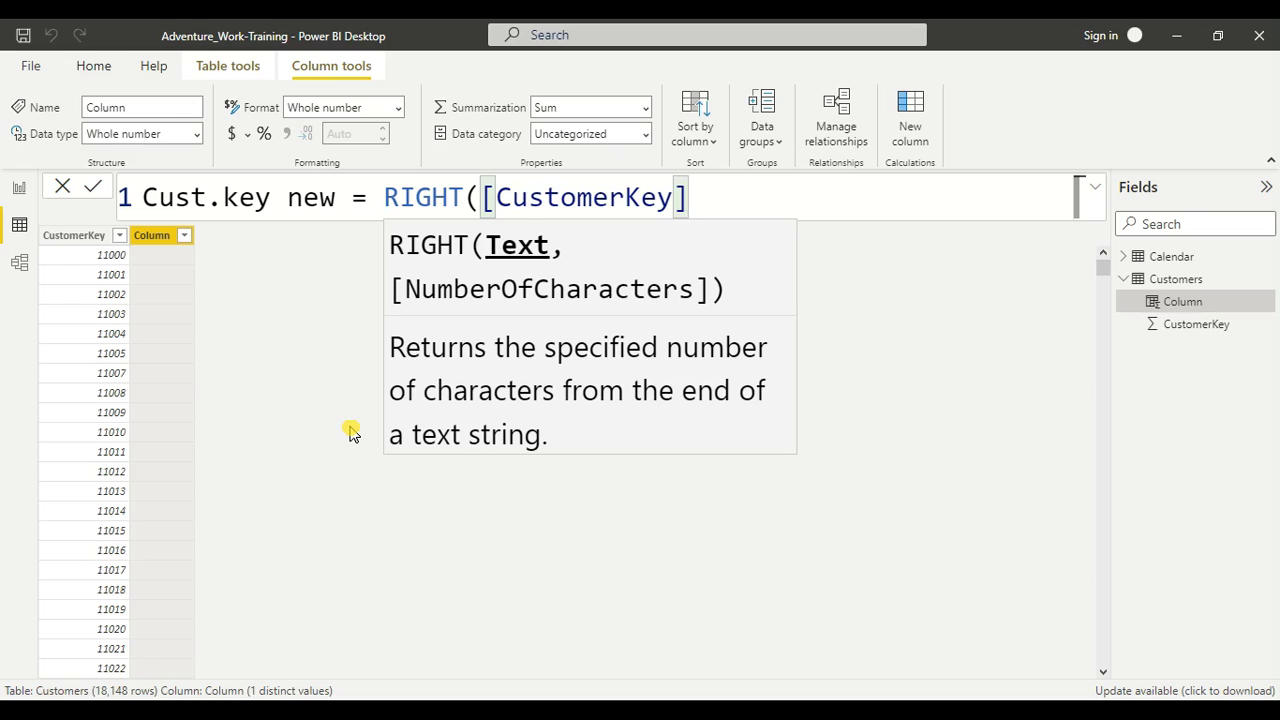
{"action": "type", "text": ","}
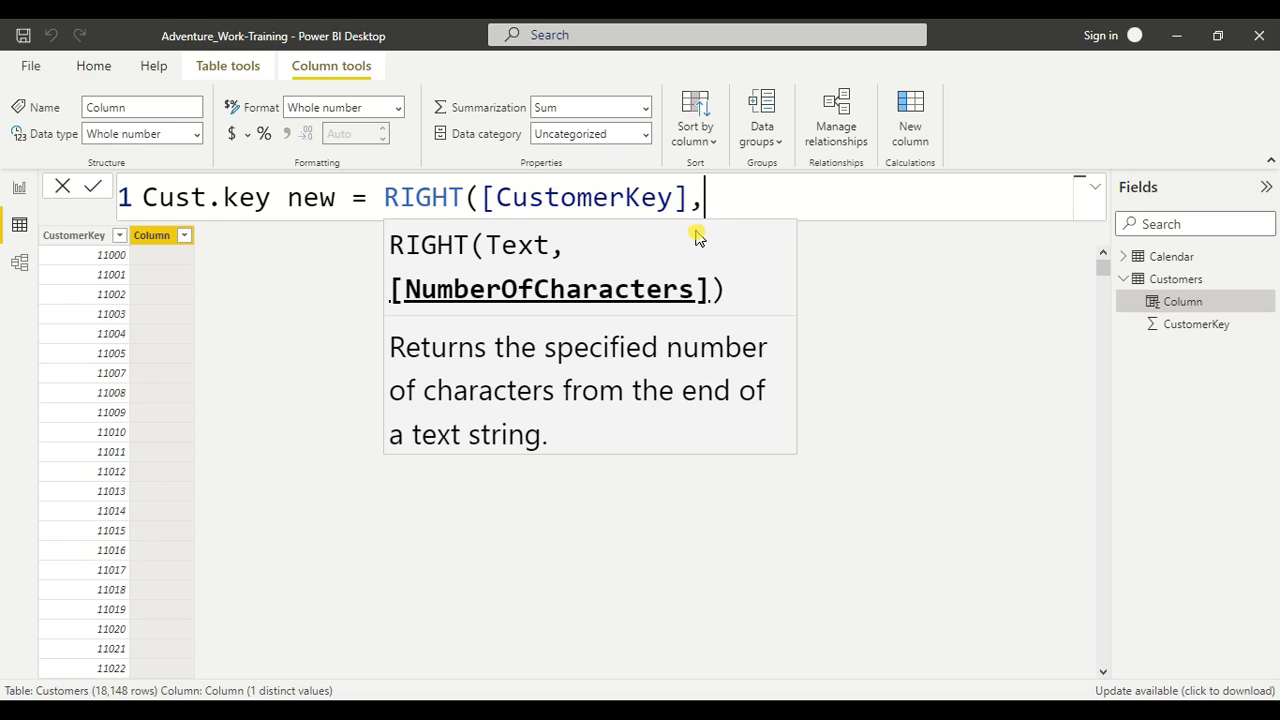
{"action": "key", "text": "BackSpace"}
{"action": "type", "text": ")"}
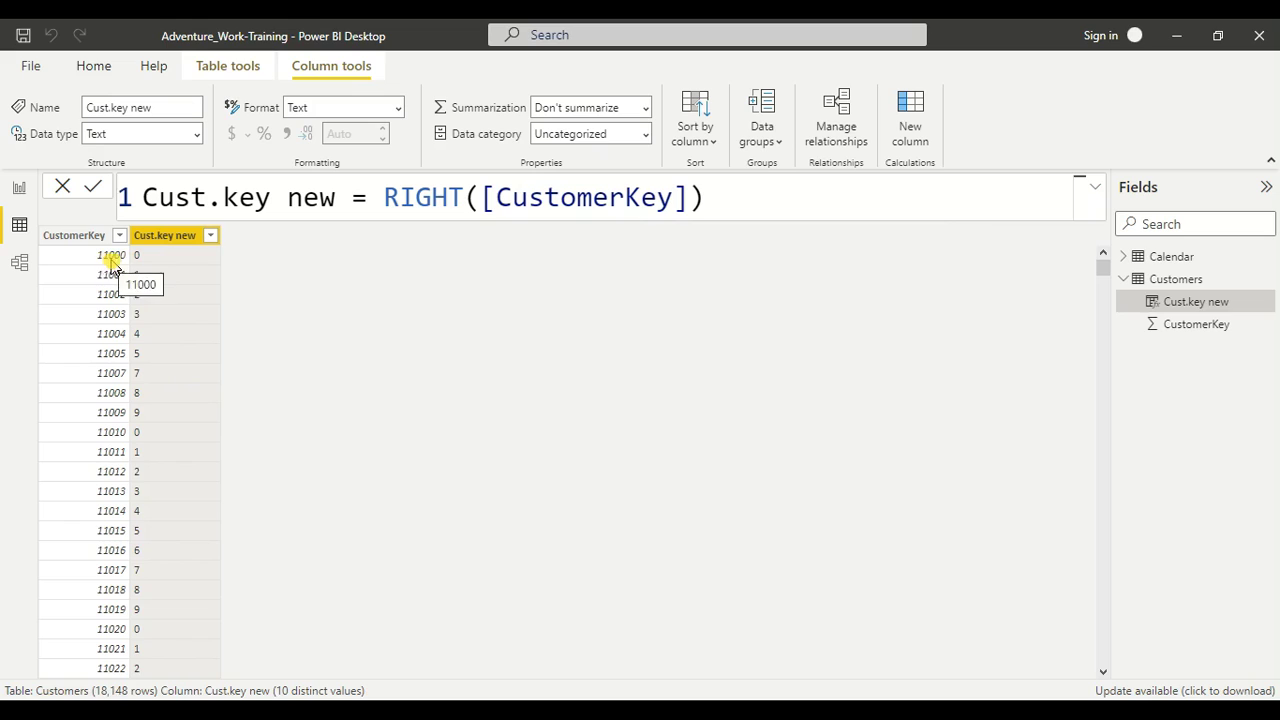
Edit the Cust.key new formula to RIGHT([CustomerKey],3)
{"action": "left_click", "coordinate": [706, 205]}
{"action": "key", "text": "BackSpace"}
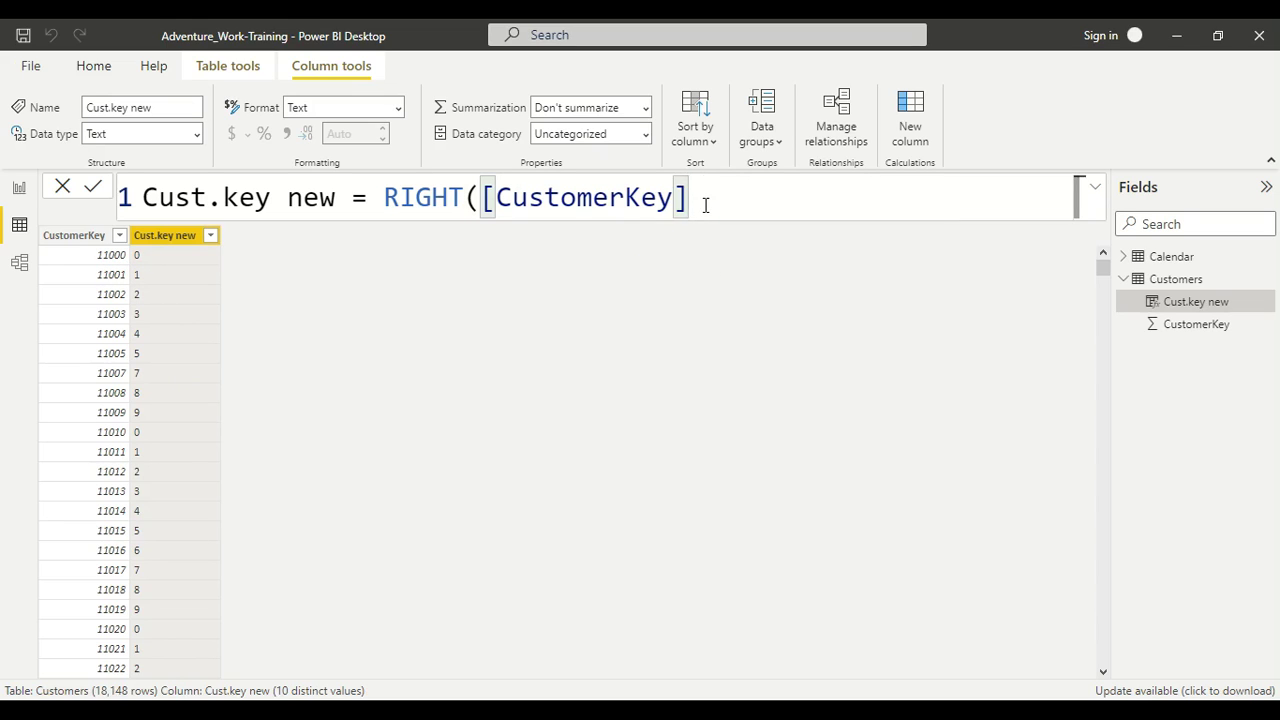
{"action": "type", "text": ","}
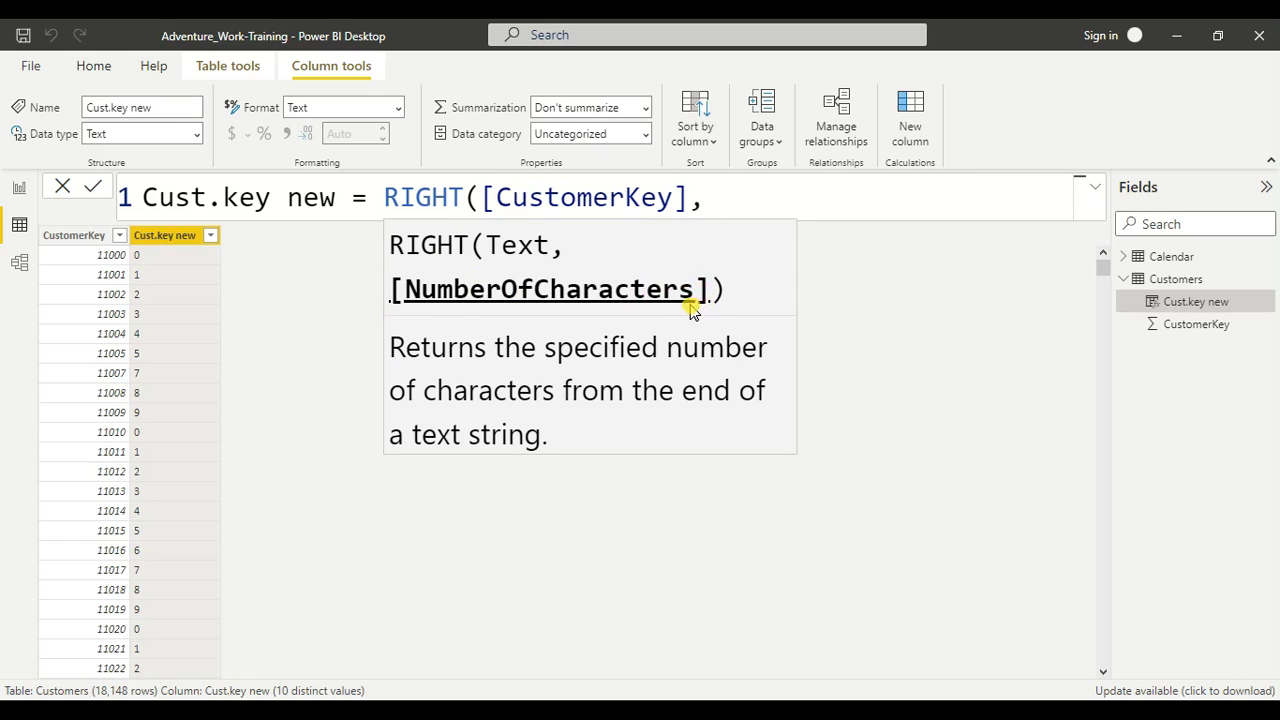
{"action": "type", "text": "3"}
{"action": "type", "text": ")"}
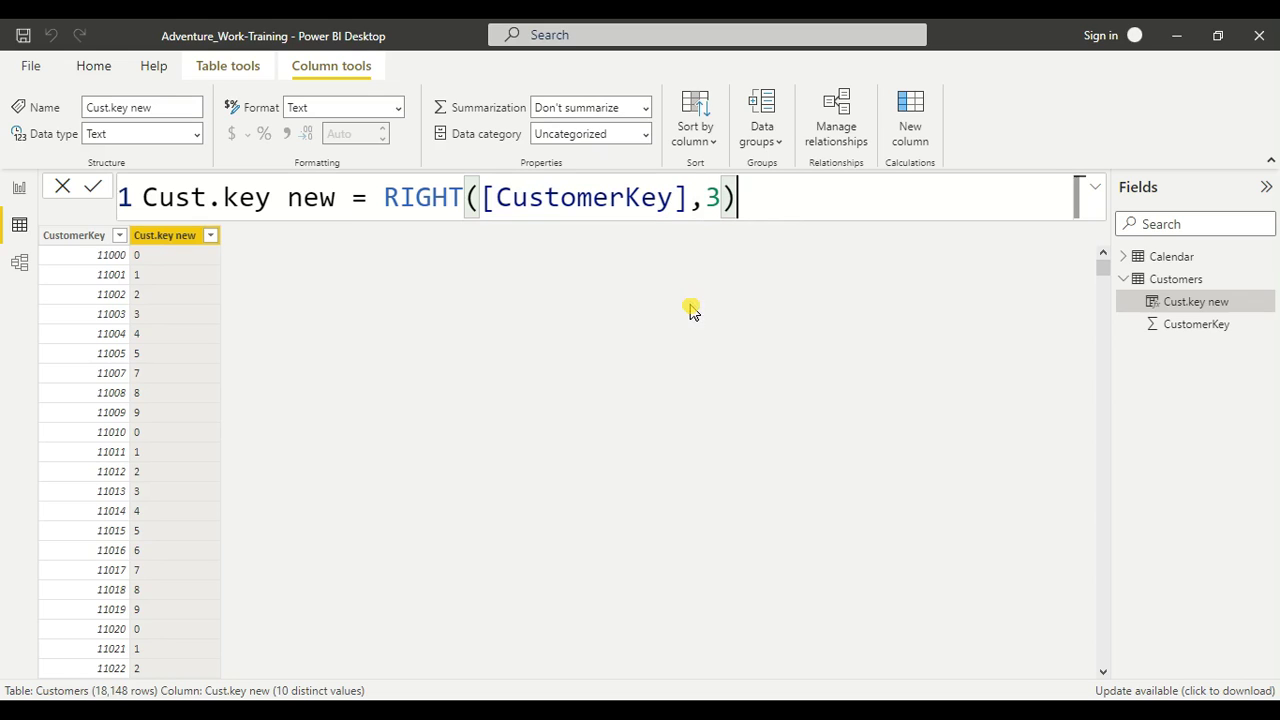